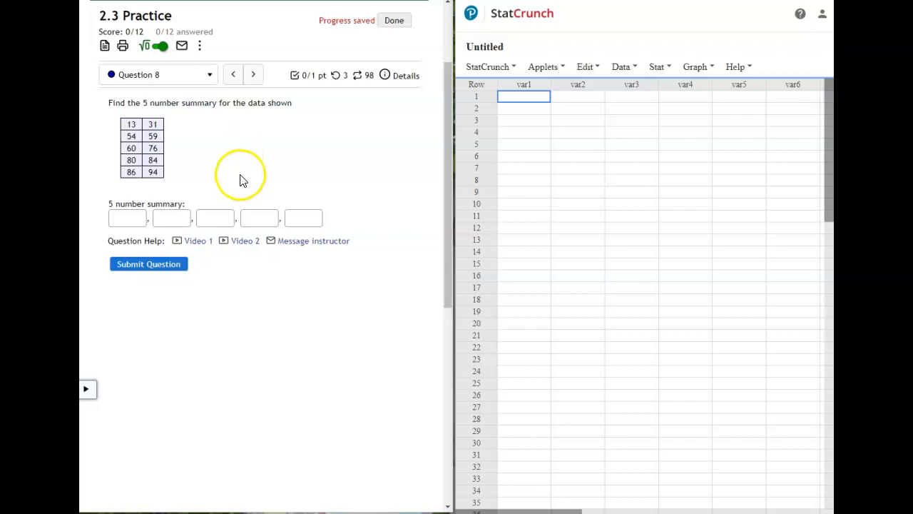
Copy the two-column data table from the question into the StatCrunch sheet, starting at row 1 of var1.
{"action": "left_click_drag", "start_coordinate": [127, 127], "coordinate": [159, 176]}
{"action": "key", "text": "ctrl+c"}
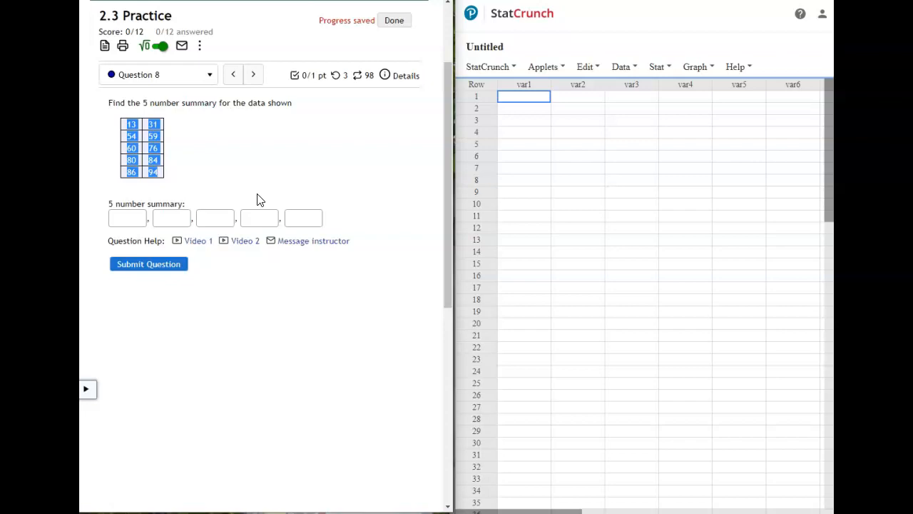
{"action": "left_click", "coordinate": [518, 98]}
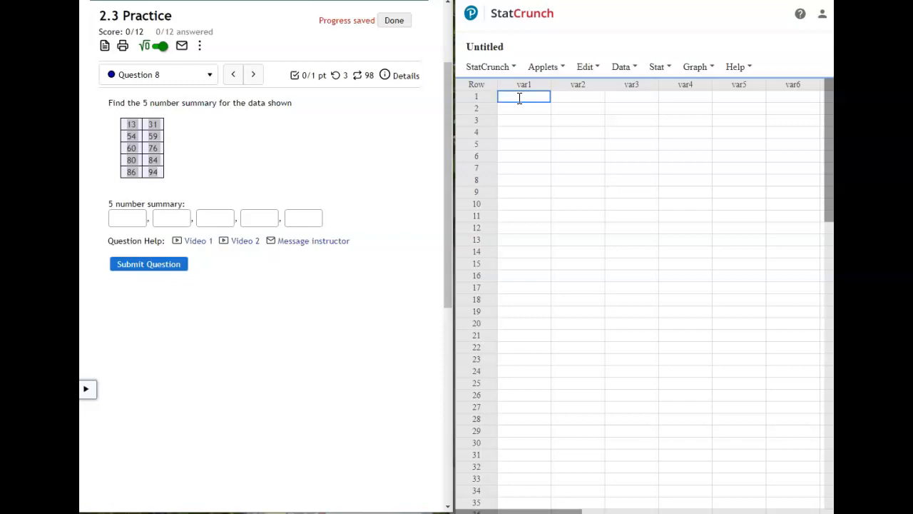
{"action": "key", "text": "ctrl+v"}
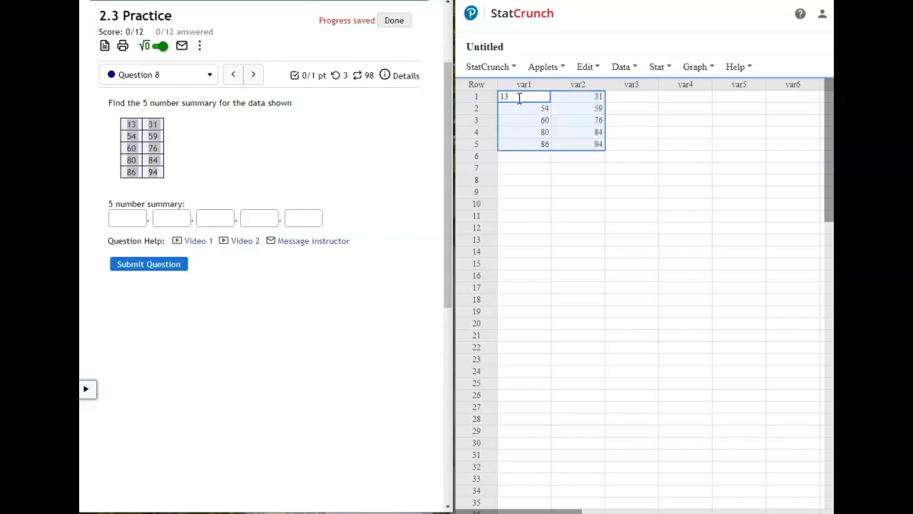
{"action": "left_click", "coordinate": [564, 157]}
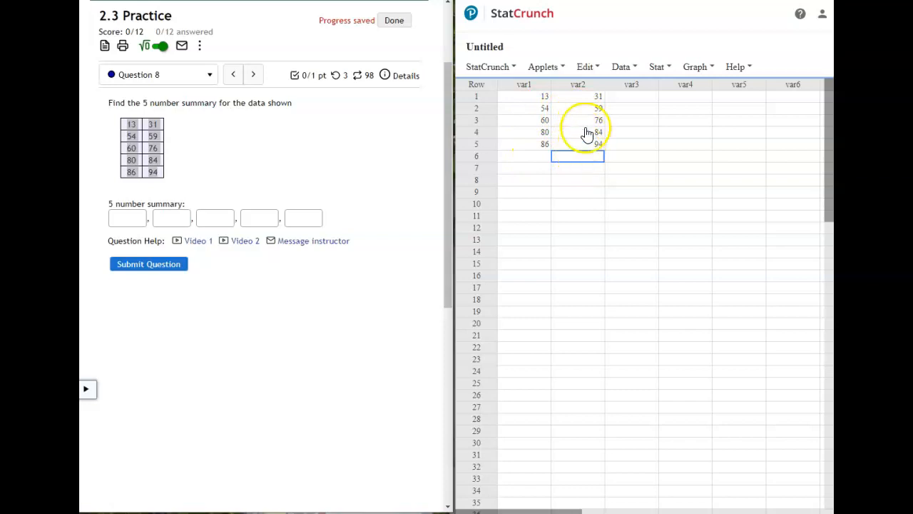
{"action": "left_click", "coordinate": [622, 68]}
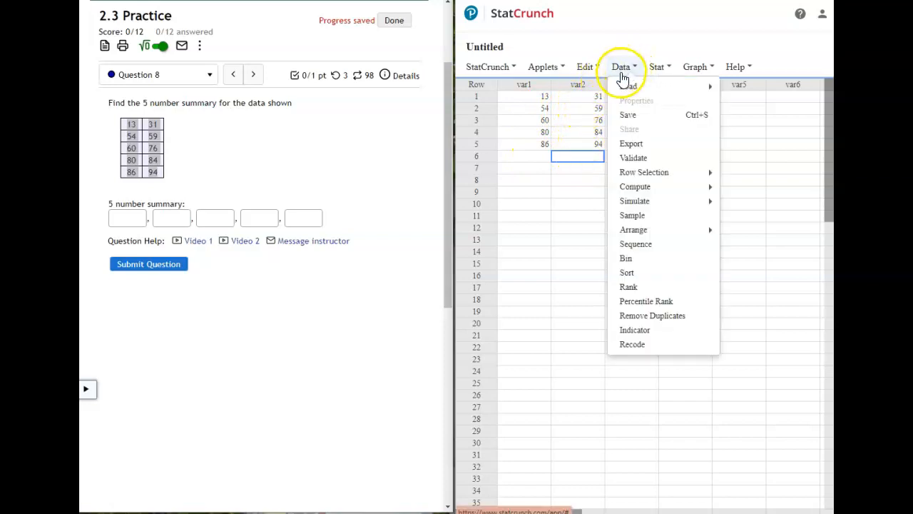
{"action": "mouse_move", "coordinate": [628, 87]}
{"action": "mouse_move", "coordinate": [736, 92]}
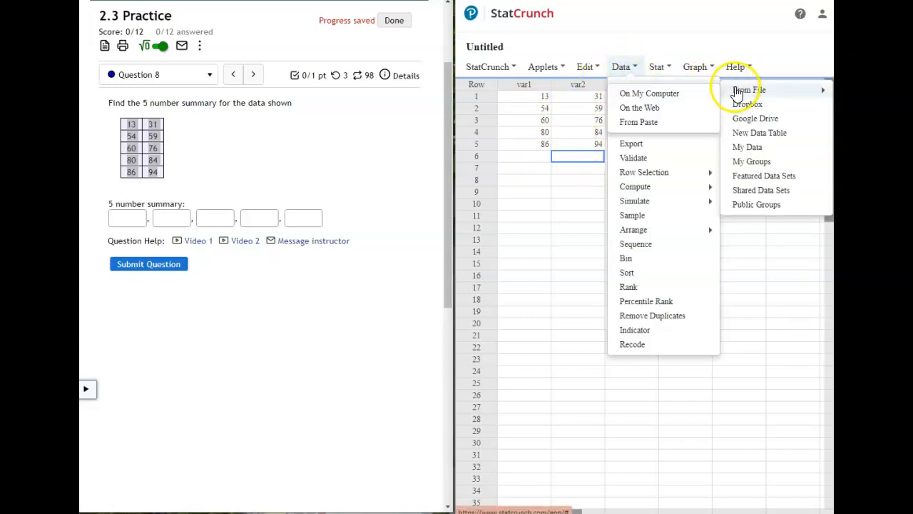
{"action": "left_click", "coordinate": [661, 125]}
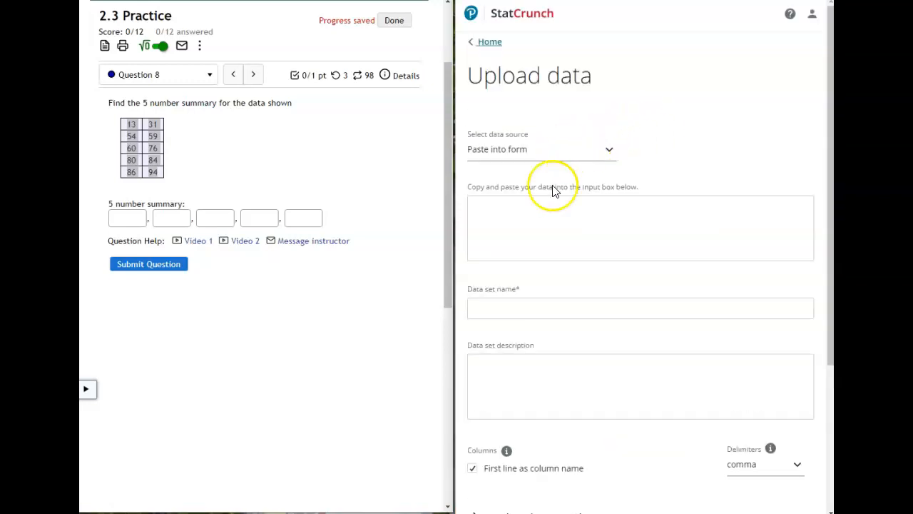
{"action": "left_click", "coordinate": [546, 211]}
{"action": "right_click", "coordinate": [547, 211]}
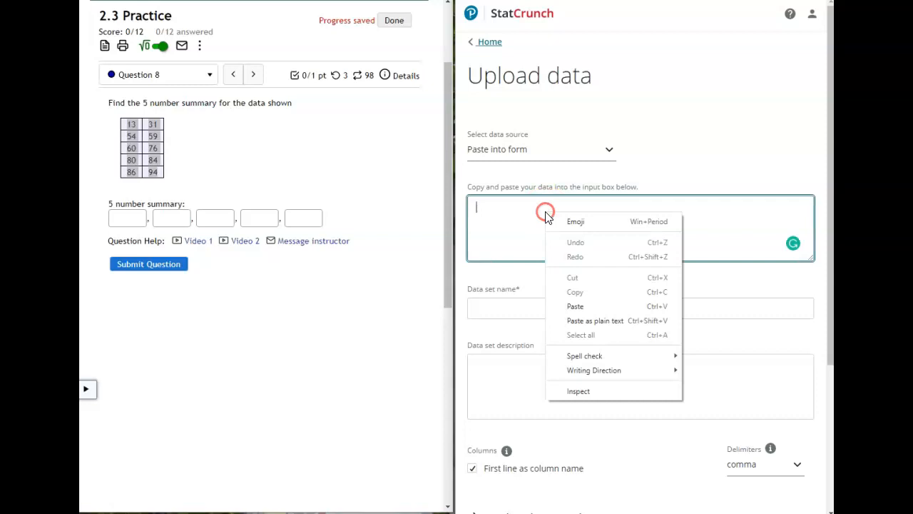
{"action": "left_click", "coordinate": [581, 306]}
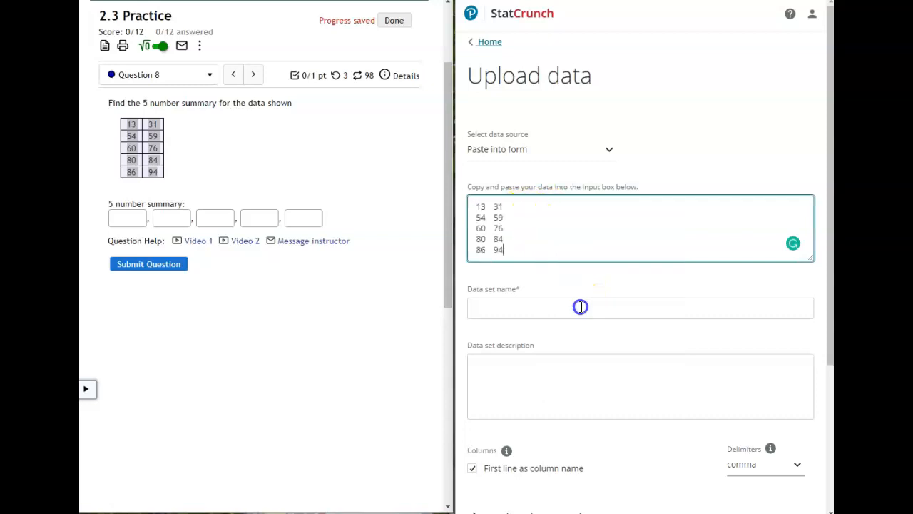
{"action": "left_click", "coordinate": [536, 309]}
{"action": "type", "text": "dfhdfshfh"}
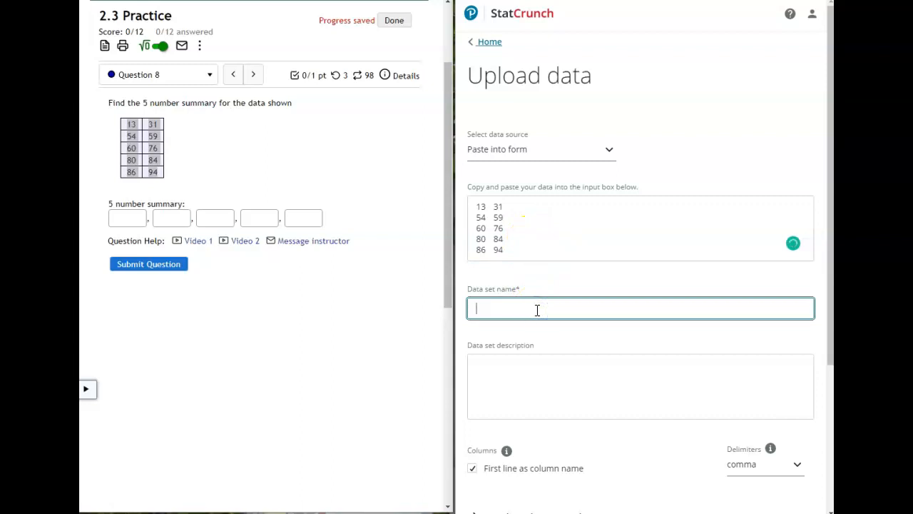
{"action": "left_click", "coordinate": [540, 313]}
{"action": "scroll", "coordinate": [540, 313], "scroll_direction": "down", "scroll_amount": 3}
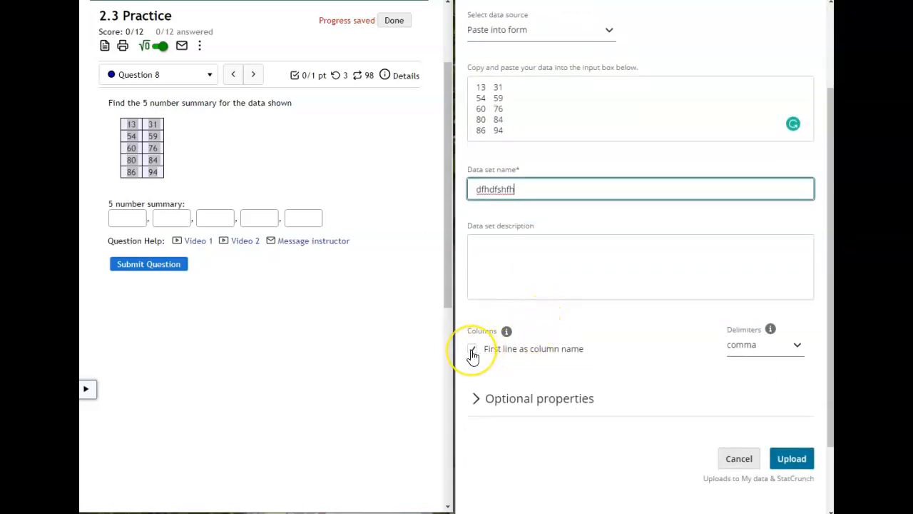
{"action": "left_click", "coordinate": [472, 351]}
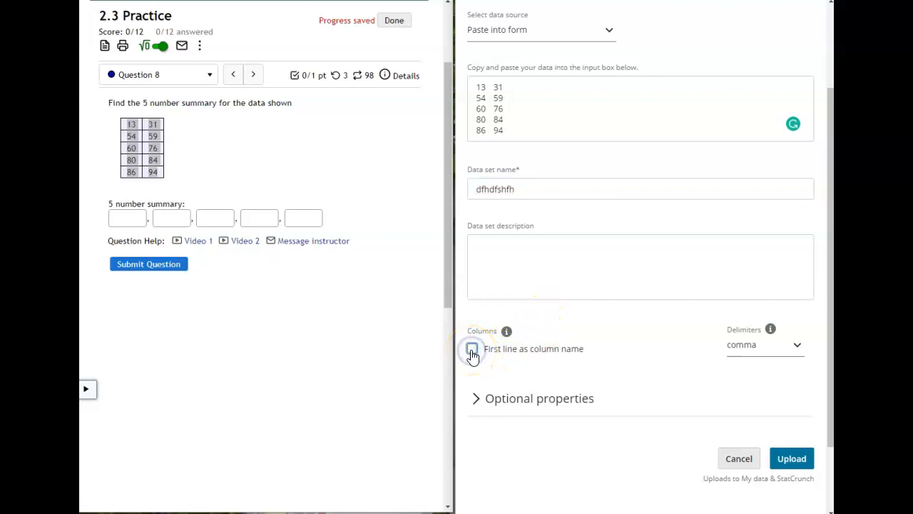
{"action": "left_click", "coordinate": [480, 136]}
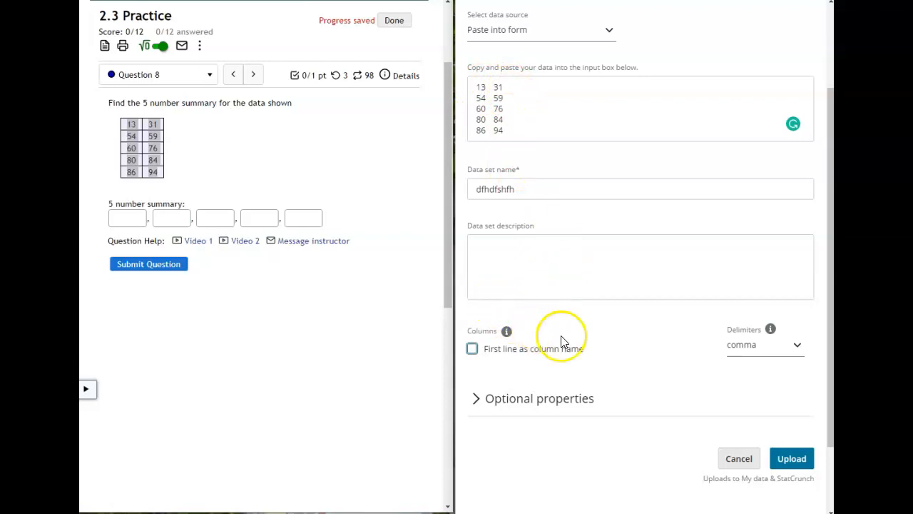
{"action": "left_click", "coordinate": [742, 350]}
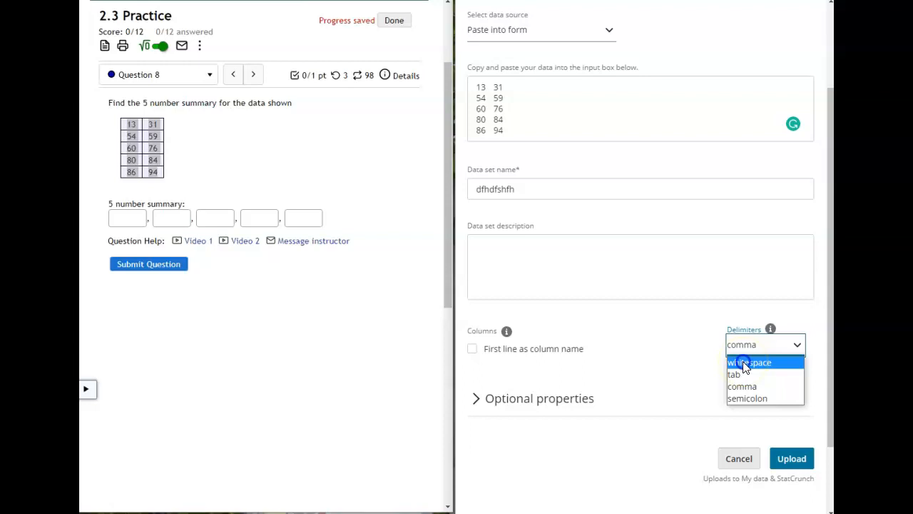
{"action": "left_click", "coordinate": [743, 362]}
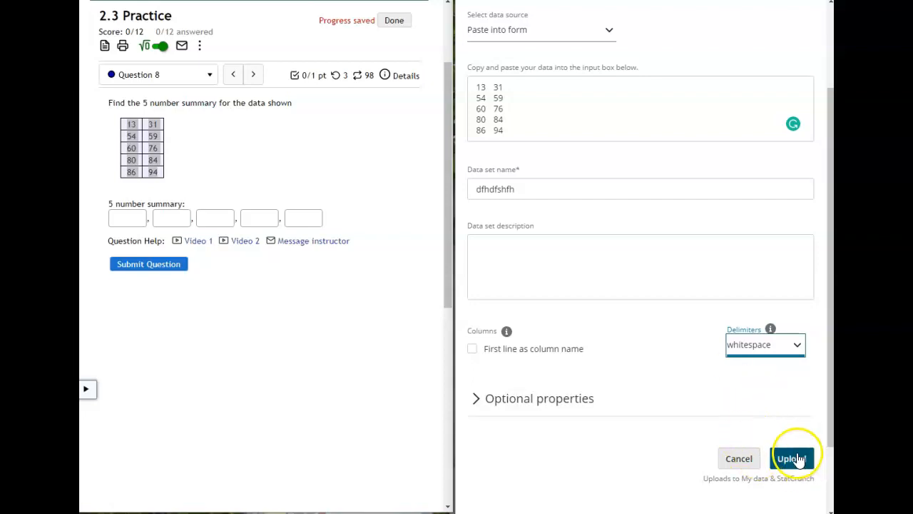
{"action": "left_click", "coordinate": [737, 458]}
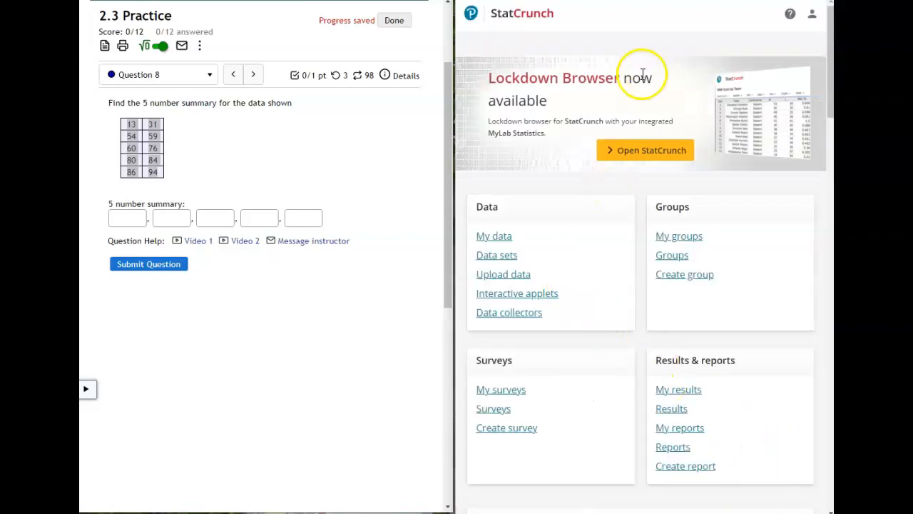
{"action": "left_click", "coordinate": [646, 150]}
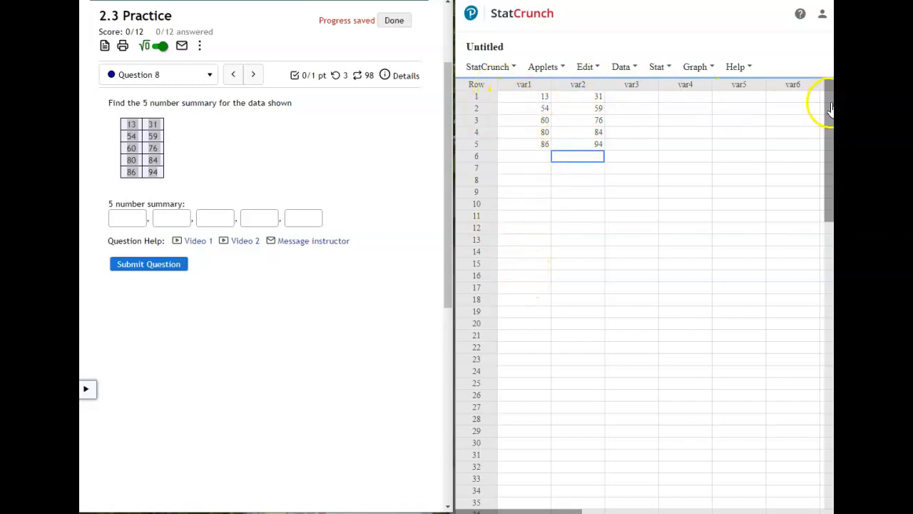
Move the five var2 values below the existing var1 values, into rows 6 to 10 of var1.
{"action": "left_click", "coordinate": [583, 100]}
{"action": "left_click_drag", "start_coordinate": [583, 101], "coordinate": [589, 152]}
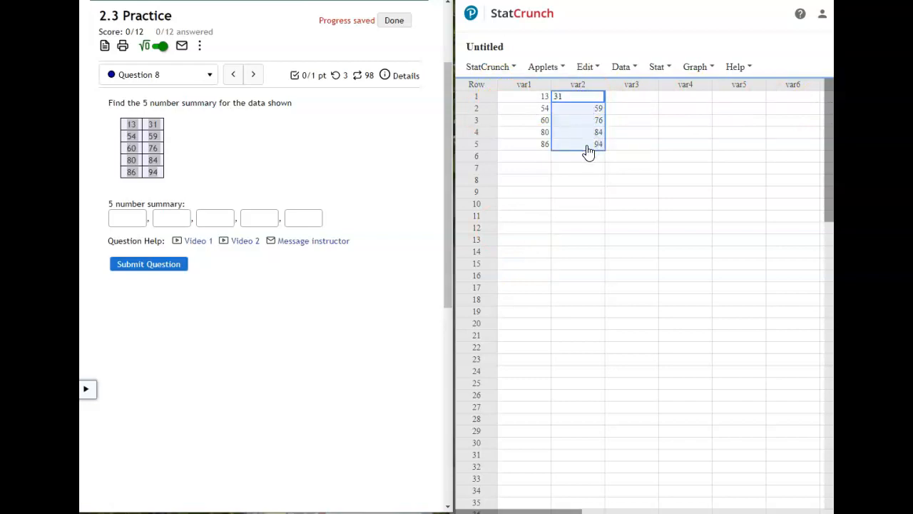
{"action": "key", "text": "ctrl+x"}
{"action": "left_click", "coordinate": [536, 156]}
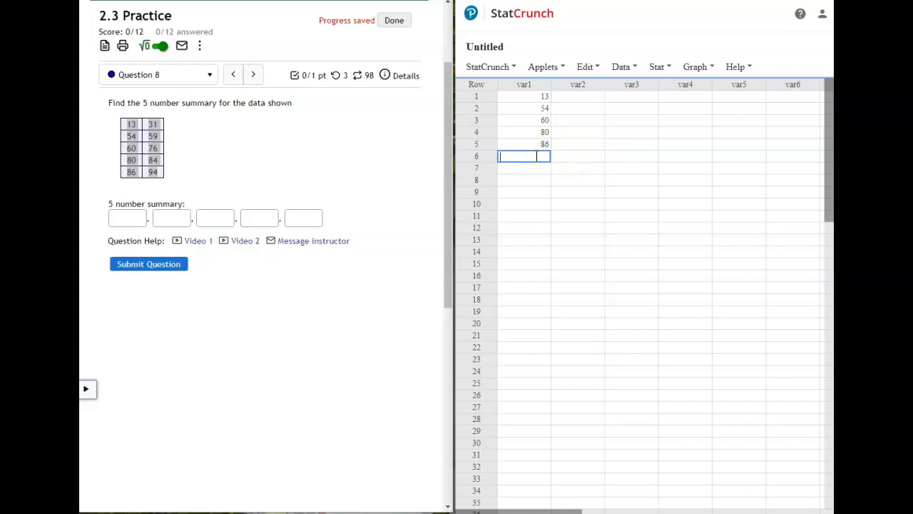
{"action": "key", "text": "ctrl+v"}
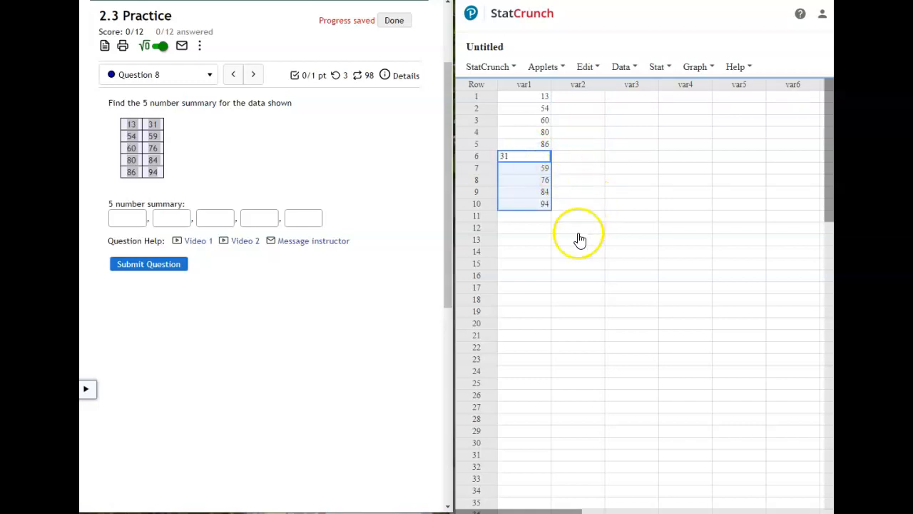
{"action": "left_click", "coordinate": [544, 218]}
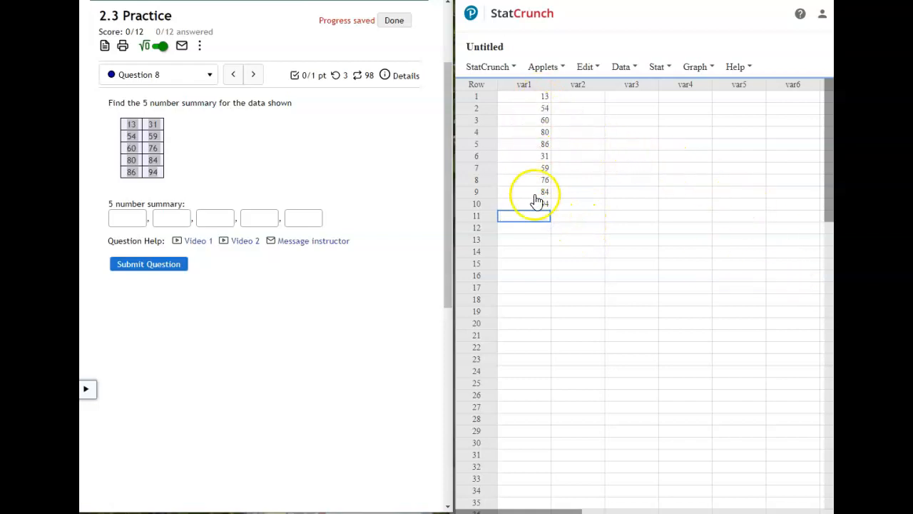
Set up Summary Stats for columns with var1 as the selected column.
{"action": "left_click", "coordinate": [656, 69]}
{"action": "mouse_move", "coordinate": [669, 105]}
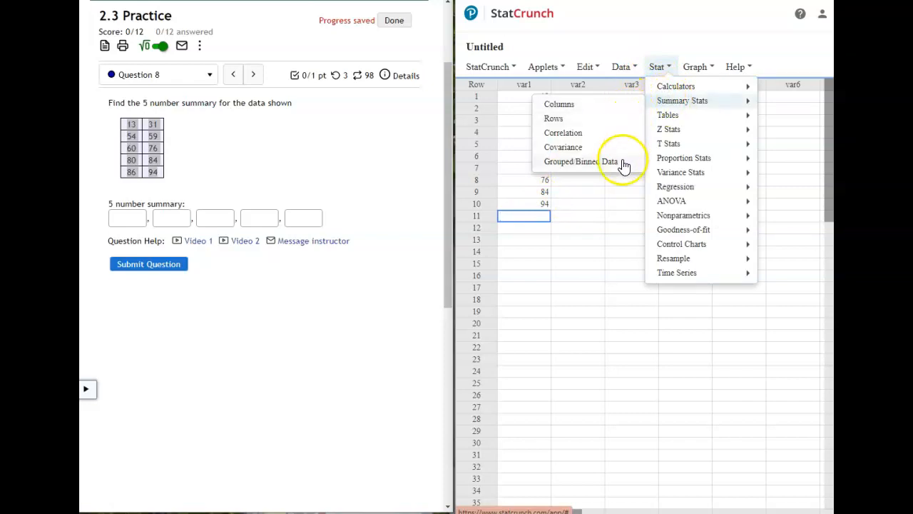
{"action": "left_click", "coordinate": [617, 108]}
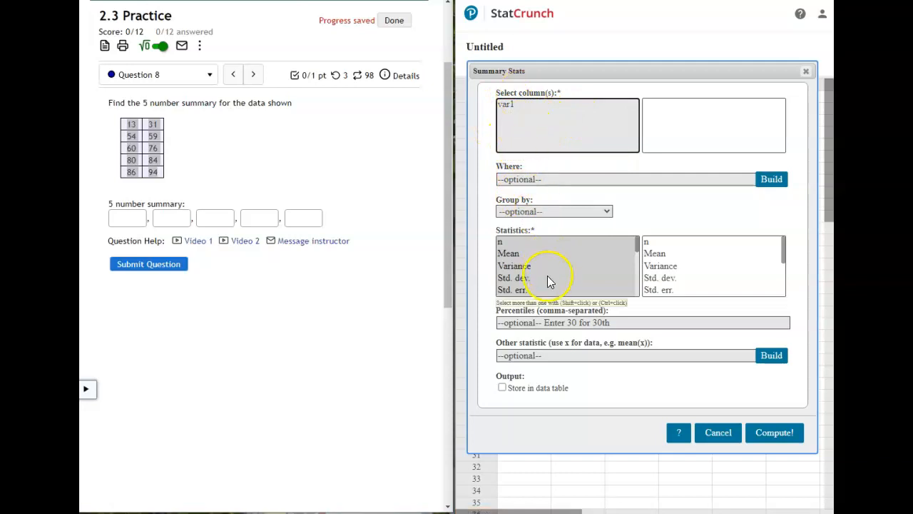
{"action": "left_click", "coordinate": [506, 105]}
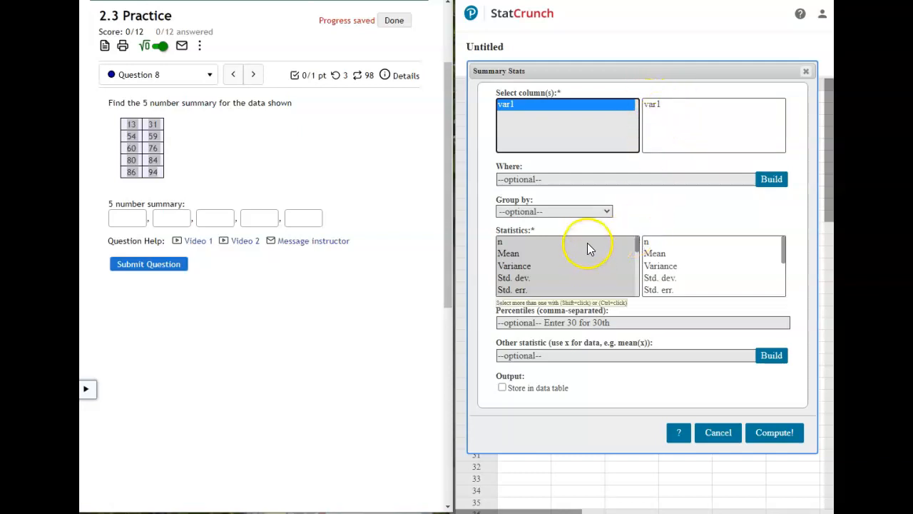
Review the available summary statistics and select only Mode.
{"action": "scroll", "coordinate": [589, 246], "scroll_direction": "down", "scroll_amount": 5}
{"action": "scroll", "coordinate": [588, 247], "scroll_direction": "up", "scroll_amount": 2}
{"action": "scroll", "coordinate": [587, 244], "scroll_direction": "up", "scroll_amount": 3}
{"action": "scroll", "coordinate": [589, 248], "scroll_direction": "down", "scroll_amount": 4}
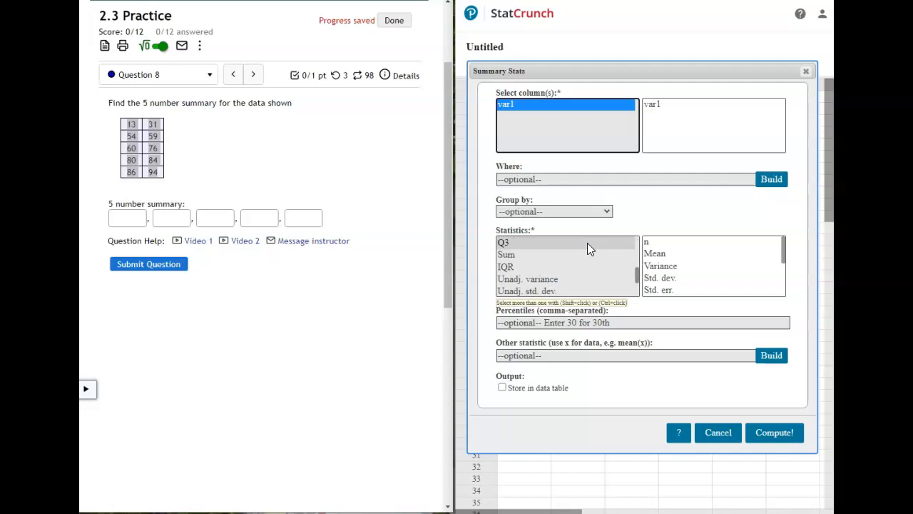
{"action": "scroll", "coordinate": [587, 247], "scroll_direction": "down", "scroll_amount": 2}
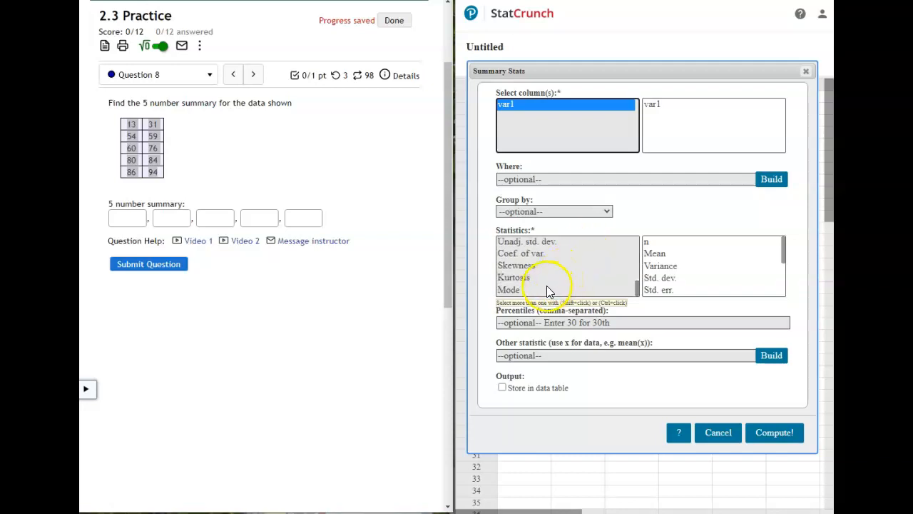
{"action": "left_click", "coordinate": [508, 289]}
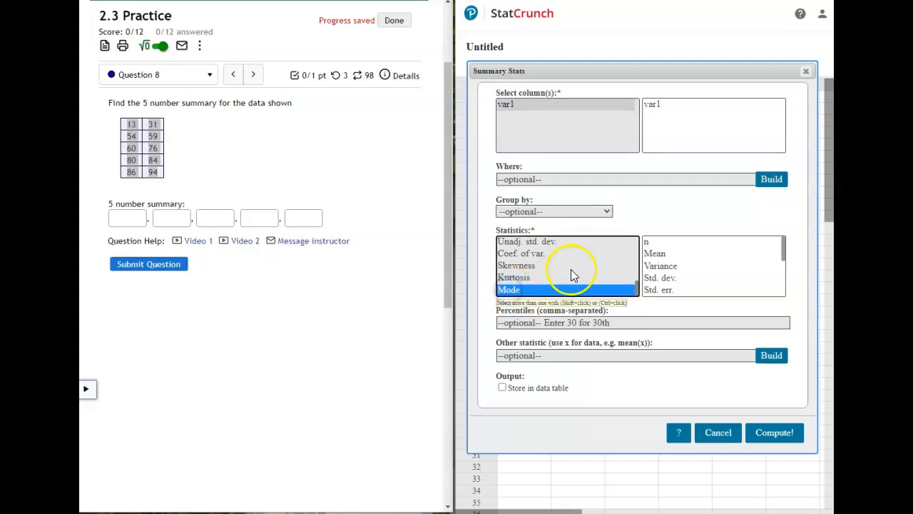
{"action": "left_click", "coordinate": [508, 289]}
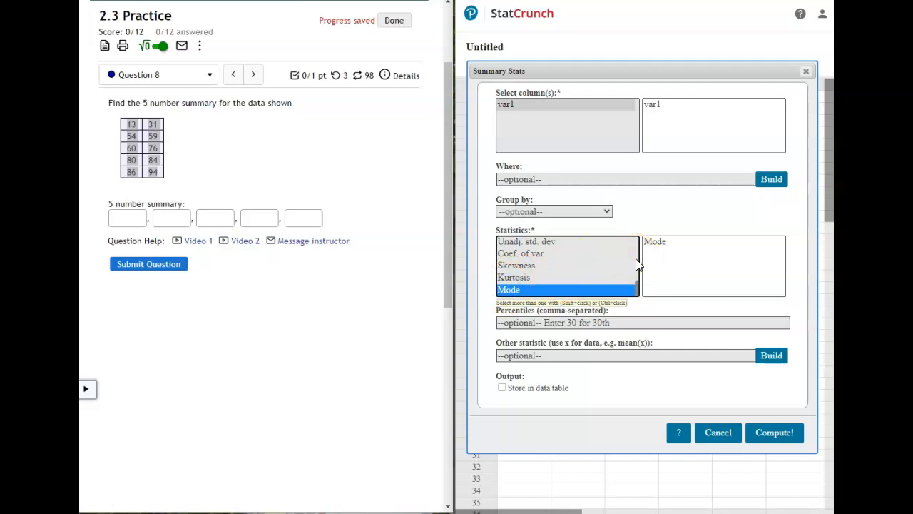
Select the statistics from n through Q3 and compute the summary for var1.
{"action": "scroll", "coordinate": [600, 262], "scroll_direction": "up", "scroll_amount": 5}
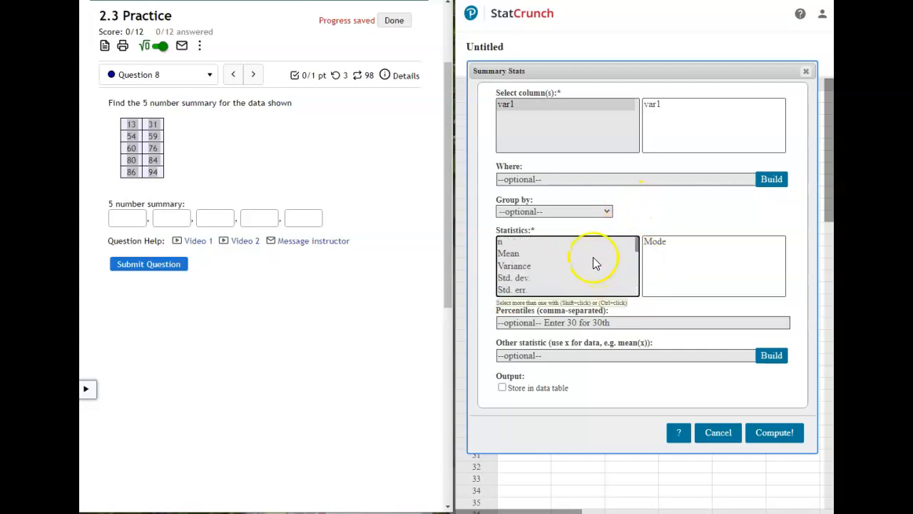
{"action": "left_click_drag", "start_coordinate": [579, 239], "coordinate": [564, 265]}
{"action": "scroll", "coordinate": [578, 277], "scroll_direction": "down", "scroll_amount": 3}
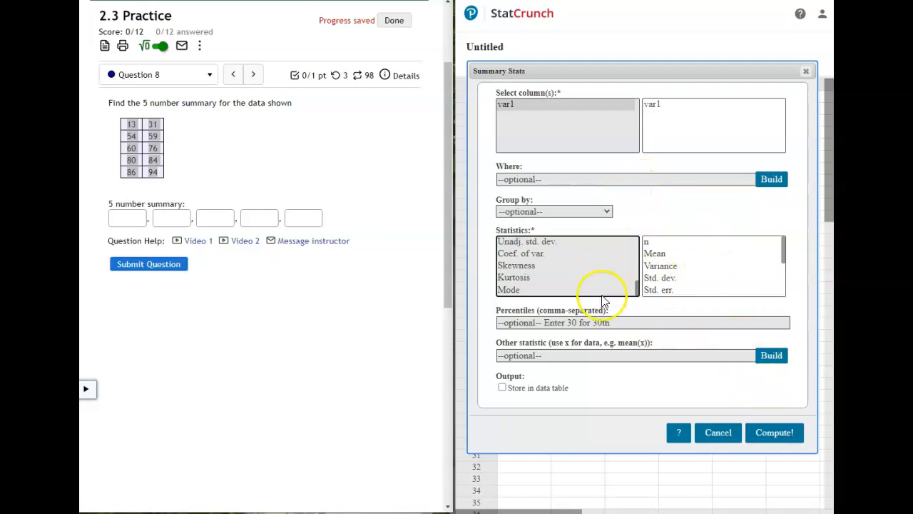
{"action": "left_click", "coordinate": [777, 434]}
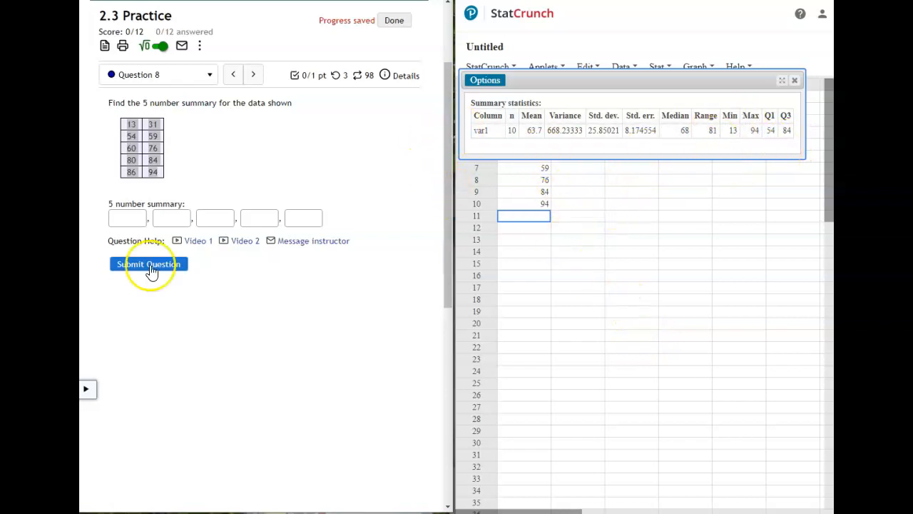
Answer the 5 number summary in Question 8 with minimum 13, Q1 54, median 68 and Q3 84.
{"action": "left_click", "coordinate": [121, 221]}
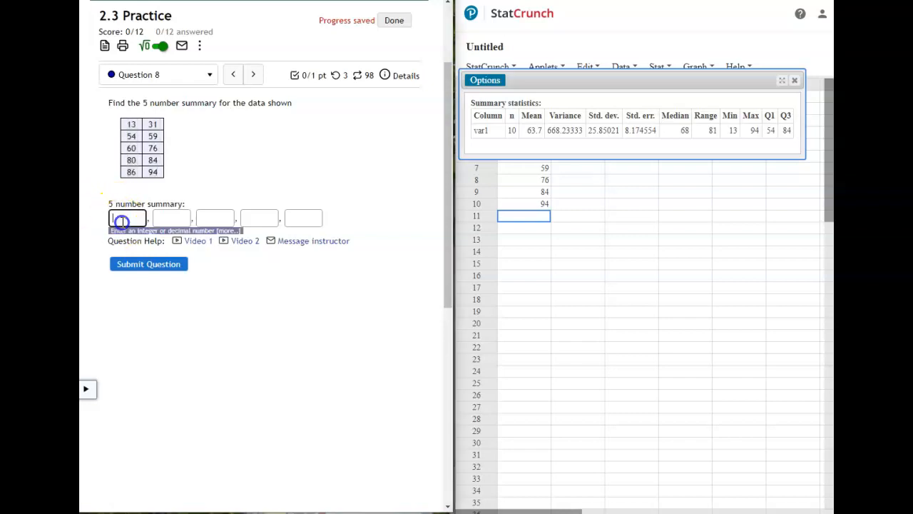
{"action": "type", "text": "13"}
{"action": "left_click", "coordinate": [176, 219]}
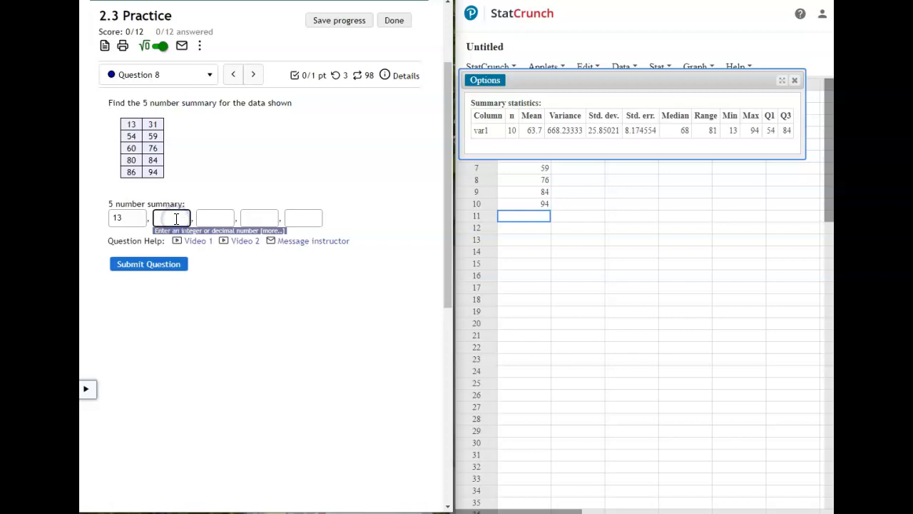
{"action": "type", "text": "54"}
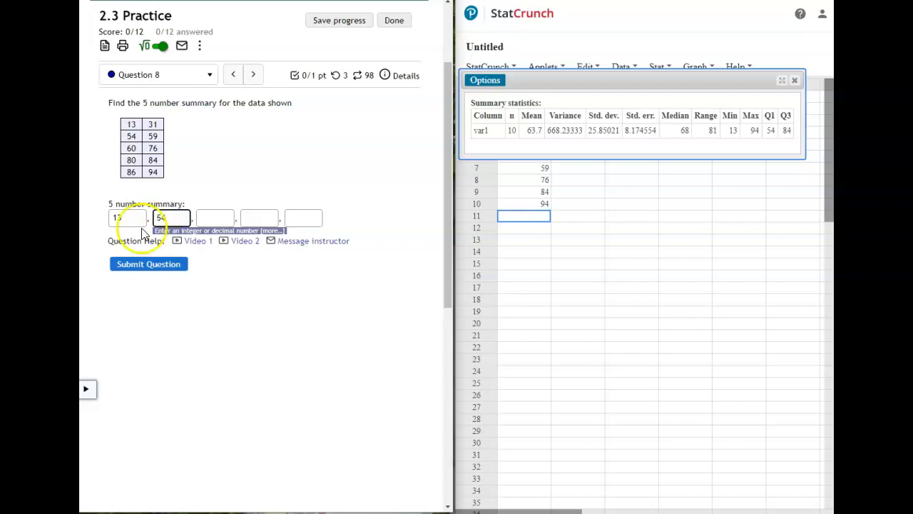
{"action": "left_click", "coordinate": [214, 220]}
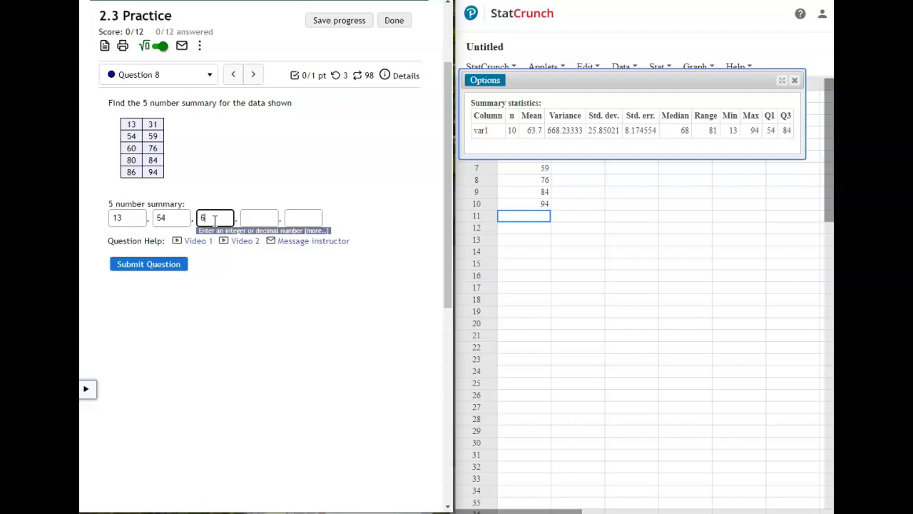
{"action": "type", "text": "68"}
{"action": "left_click", "coordinate": [261, 221]}
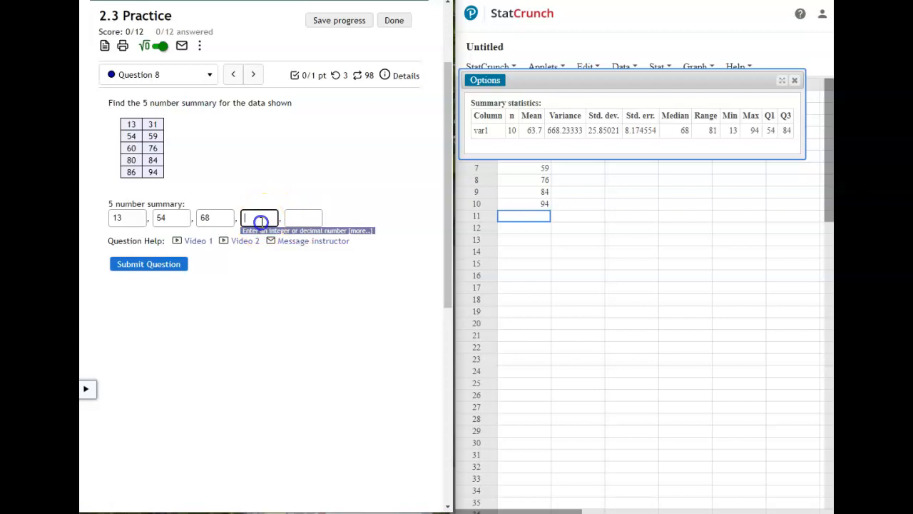
{"action": "type", "text": "84"}
{"action": "left_click", "coordinate": [305, 217]}
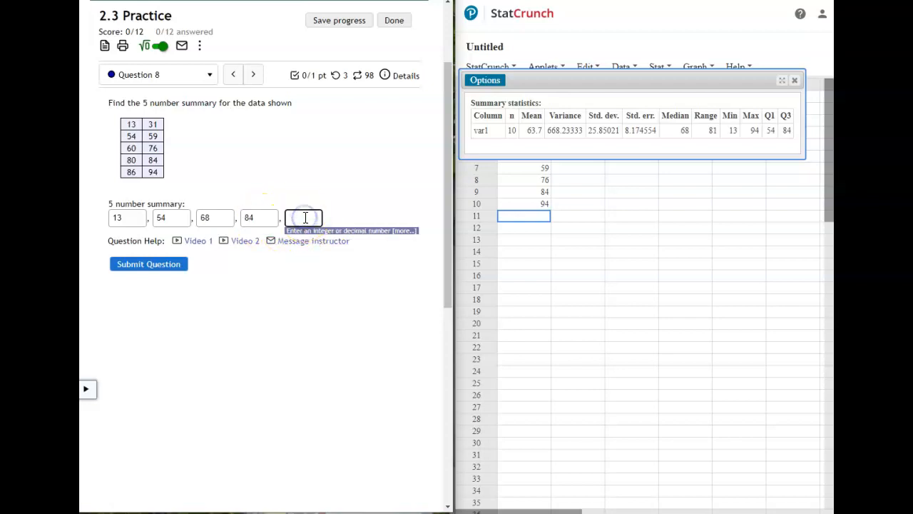